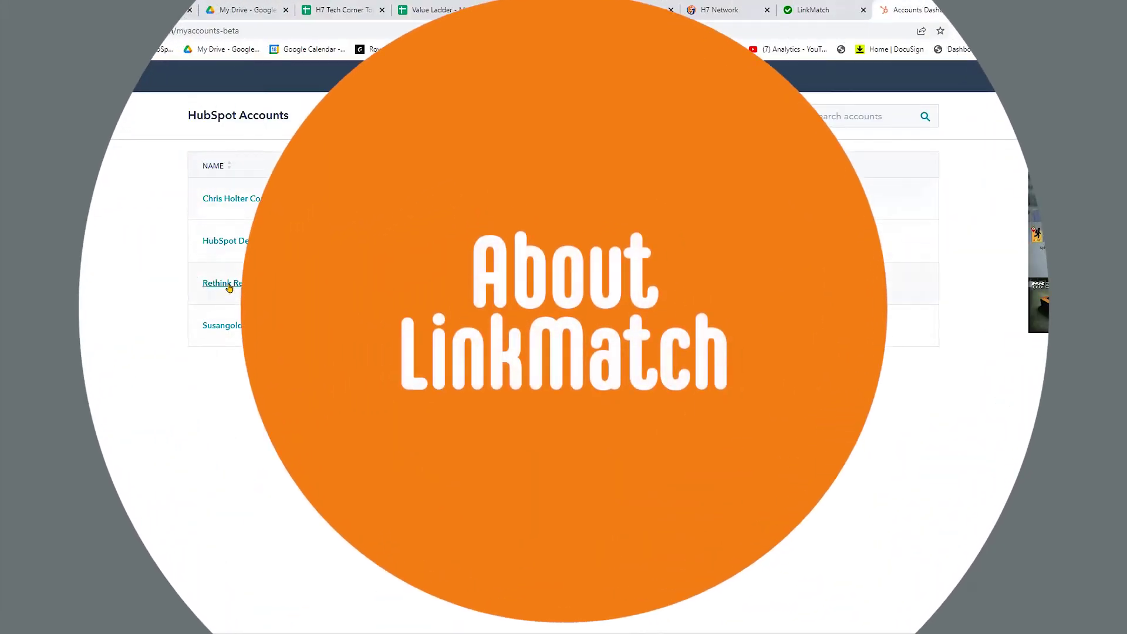
Open the Rethink Revenue account's contacts in HubSpot, then open a blank browser tab.
{"action": "left_click", "coordinate": [223, 284]}
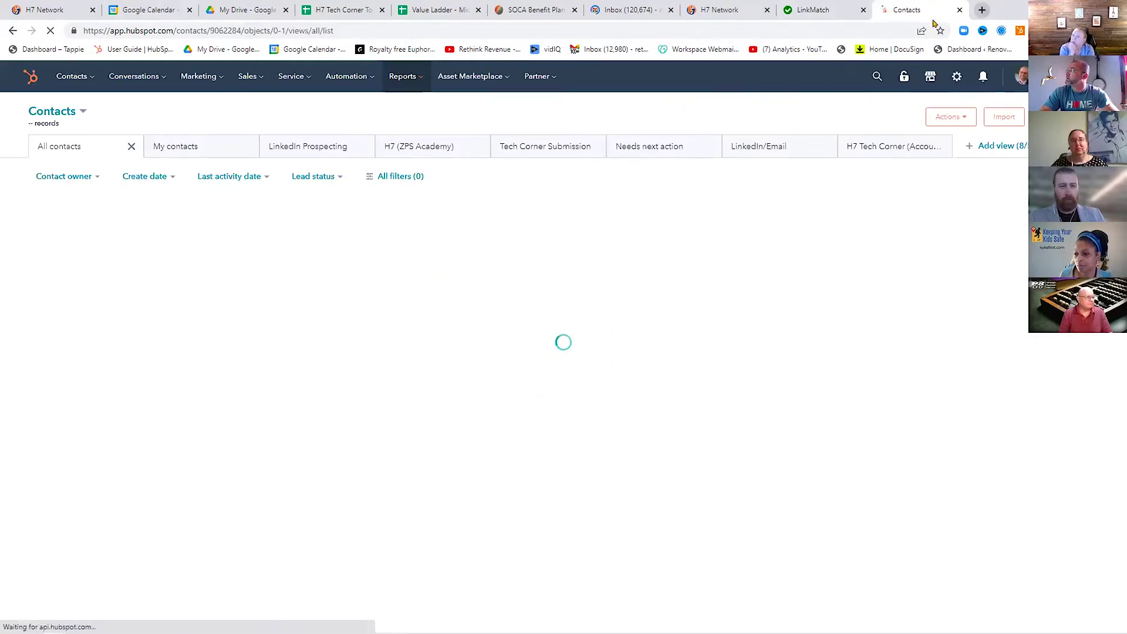
{"action": "key", "text": "ctrl+t"}
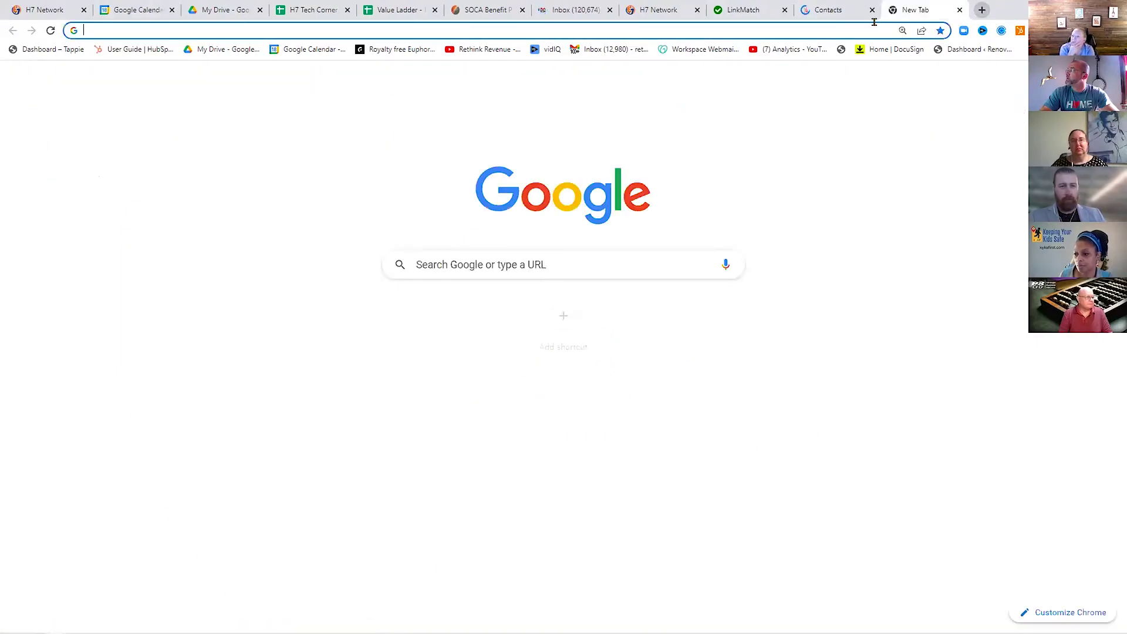
Load linkedin.com in the new tab by entering 'Linkedin' in the address bar.
{"action": "type", "text": "Linkedin"}
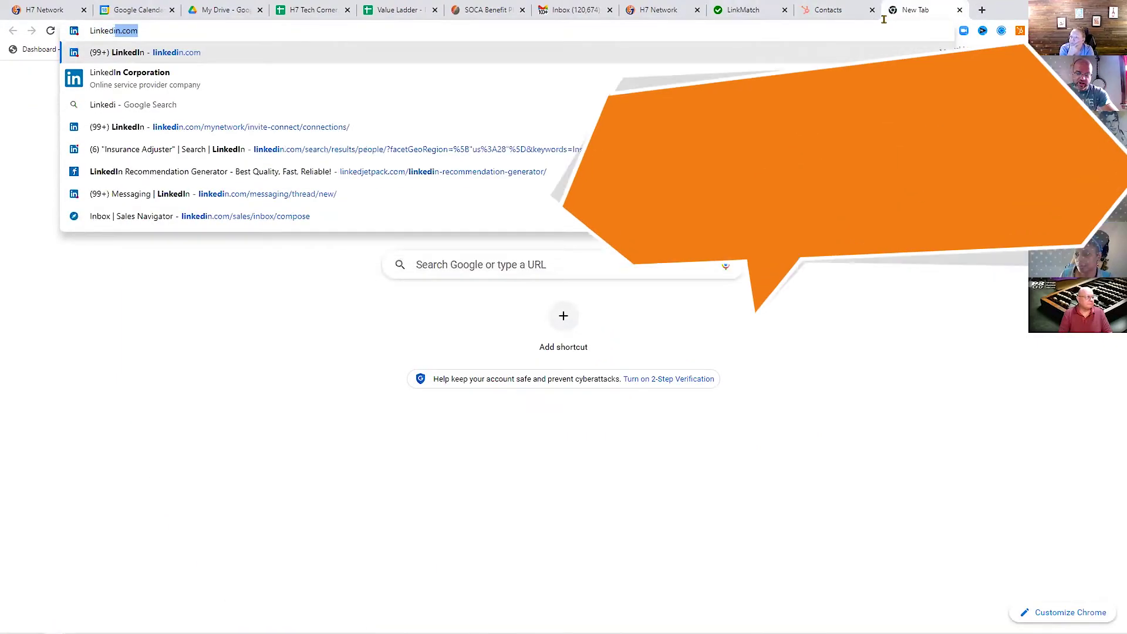
{"action": "key", "text": "Return"}
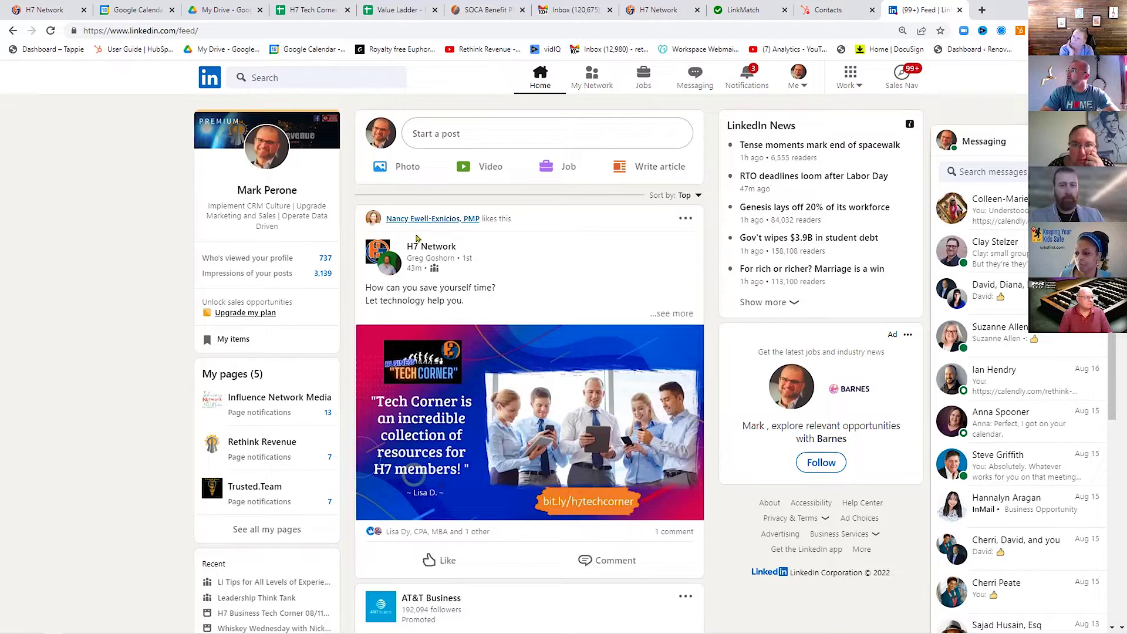
Open the profile of the connection who liked the first post and check its single HubSpot match.
{"action": "left_click", "coordinate": [406, 220]}
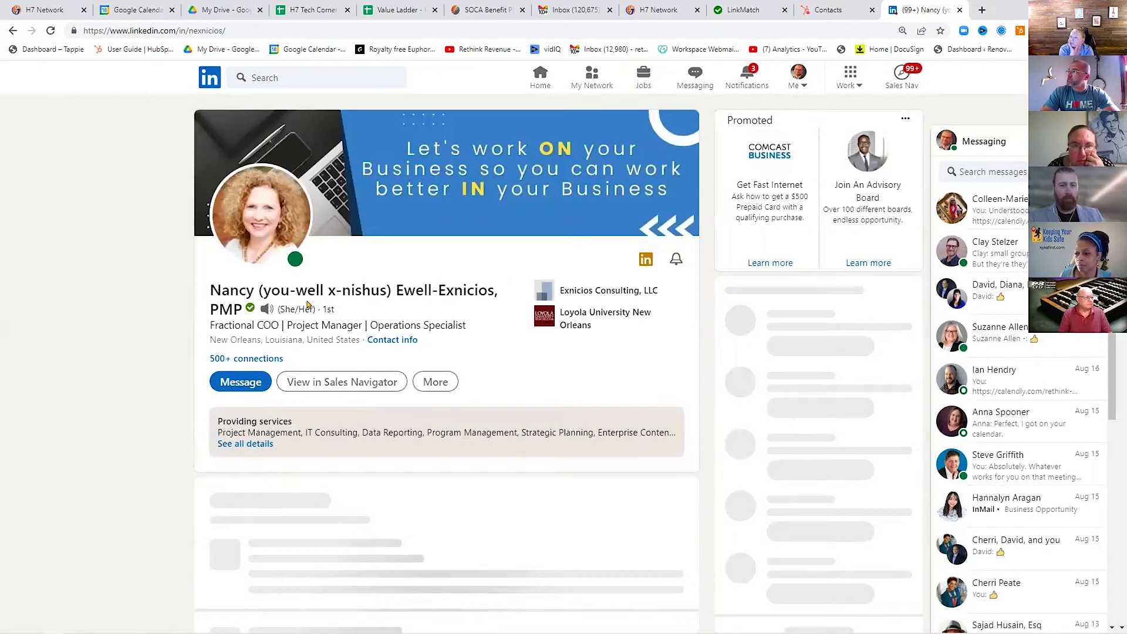
{"action": "mouse_move", "coordinate": [251, 310]}
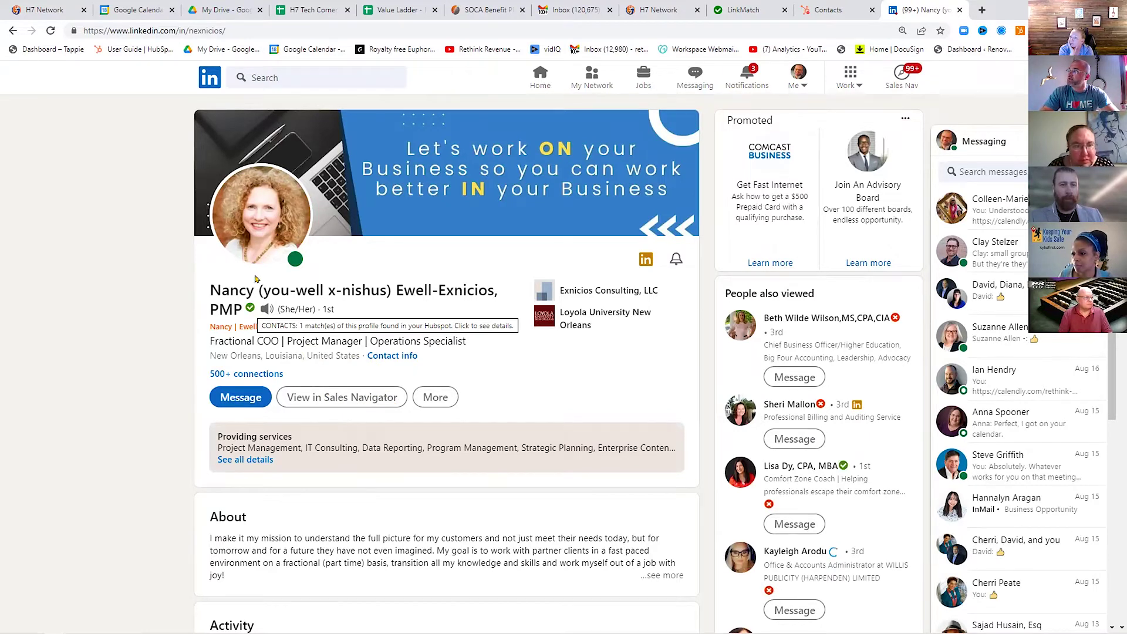
{"action": "left_click", "coordinate": [298, 72]}
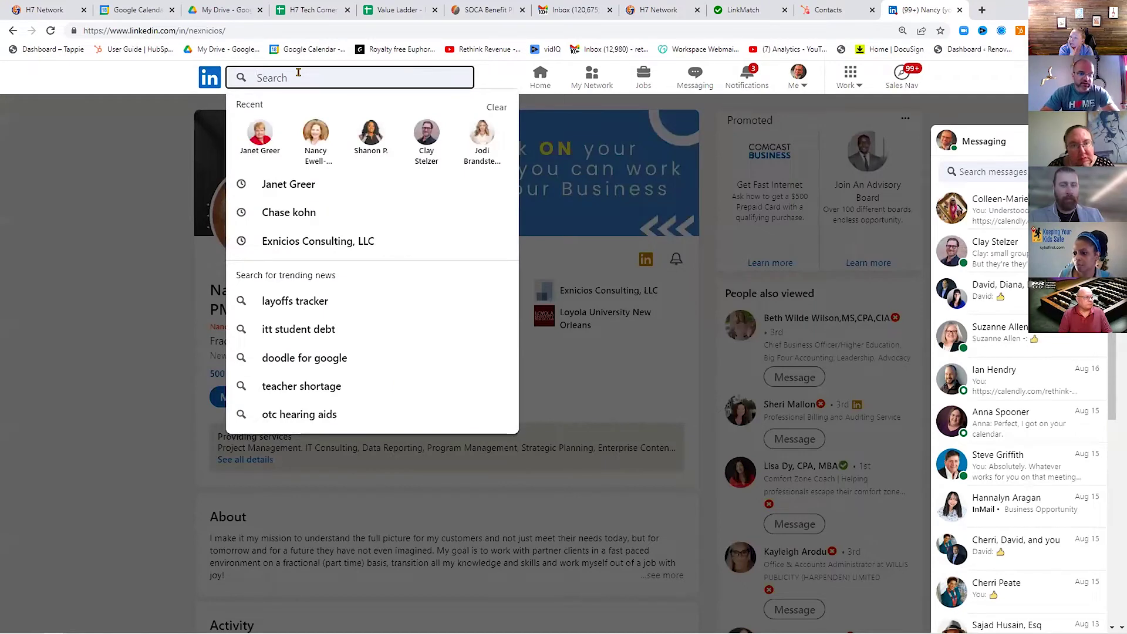
Search LinkedIn for a specific connection by name and open their profile.
{"action": "type", "text": "tronda hontz"}
{"action": "key", "text": "Return"}
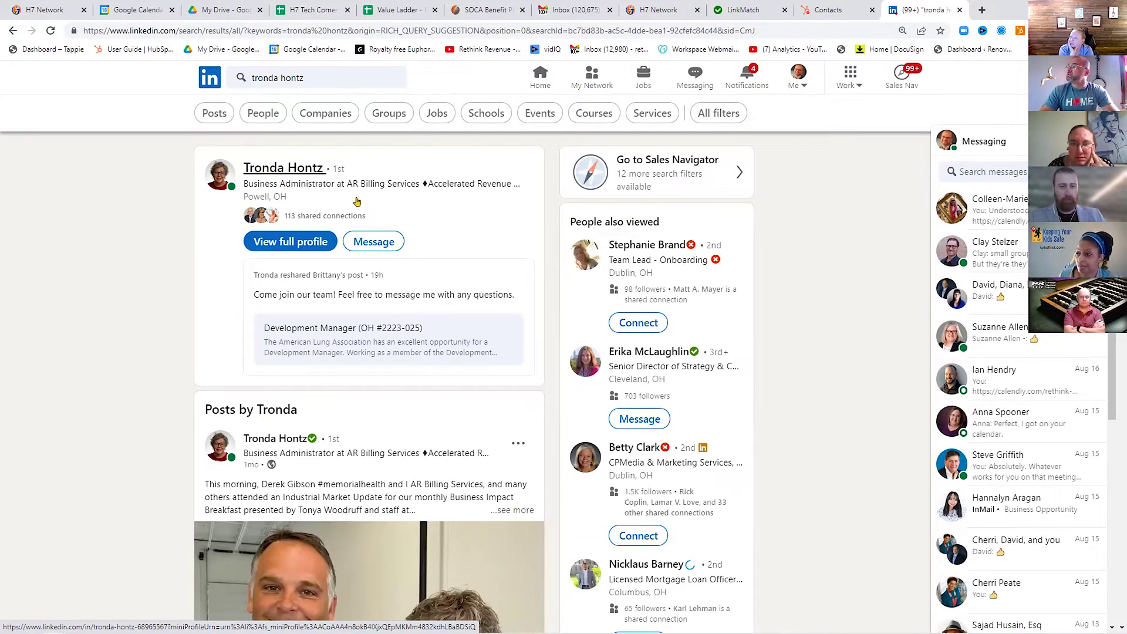
{"action": "left_click", "coordinate": [280, 171]}
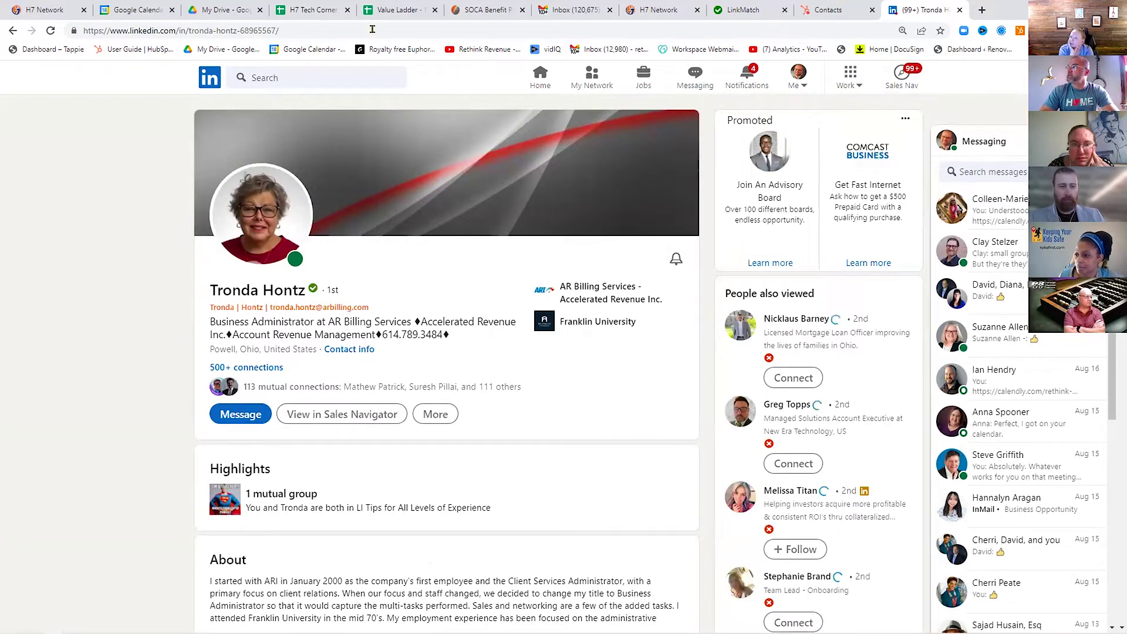
Search LinkedIn for 'CEO' and narrow the results to People.
{"action": "left_click", "coordinate": [305, 79]}
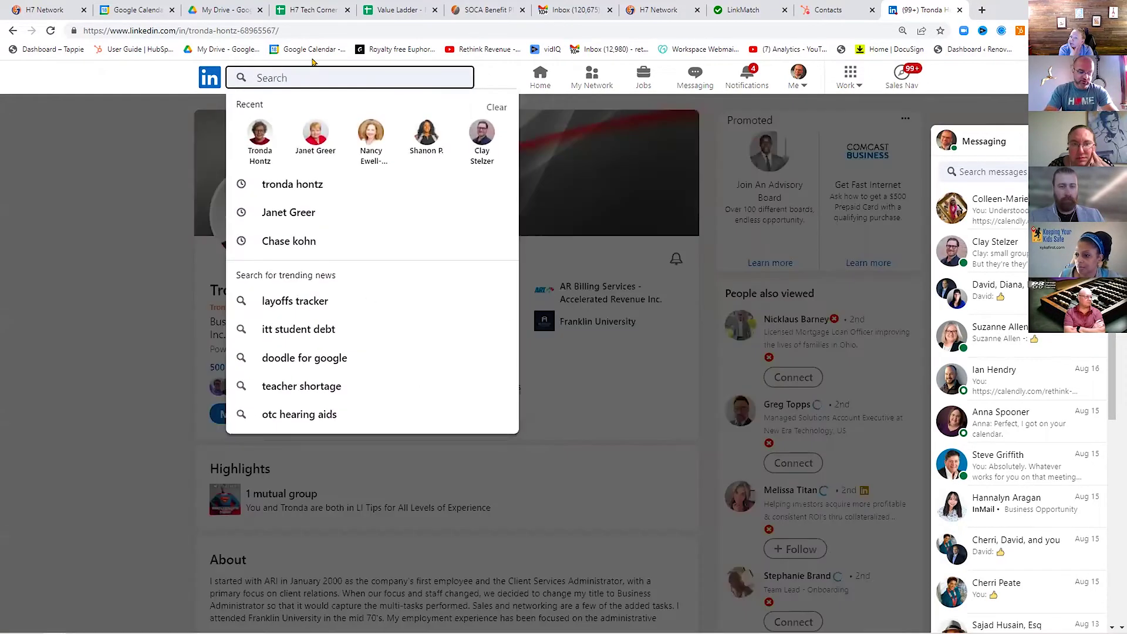
{"action": "type", "text": "CEO"}
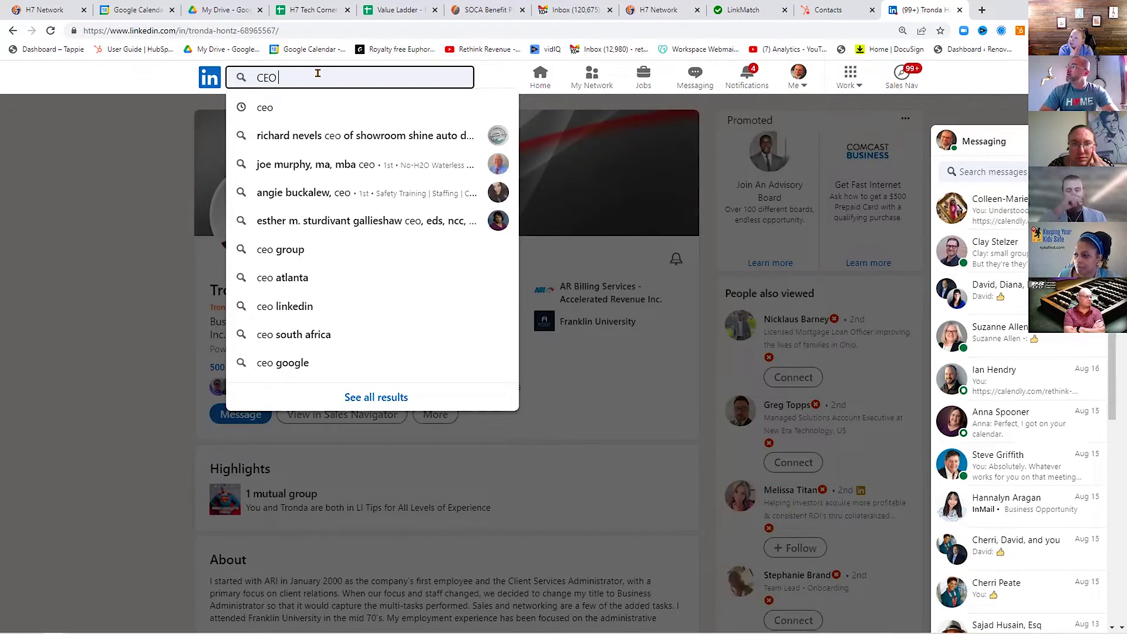
{"action": "key", "text": "Return"}
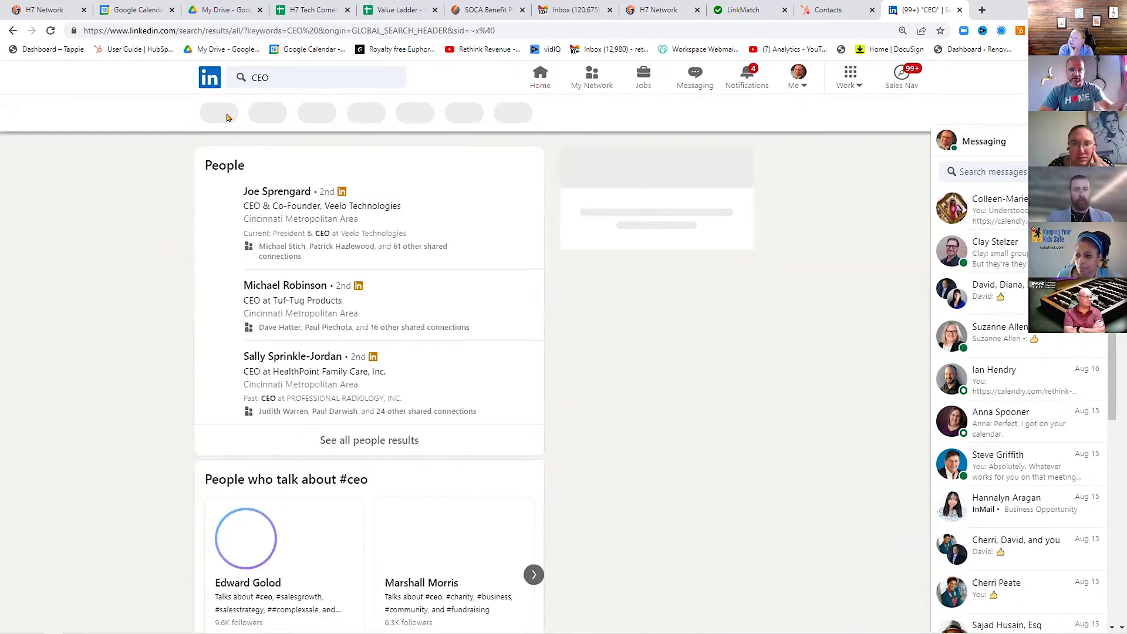
{"action": "left_click", "coordinate": [222, 113]}
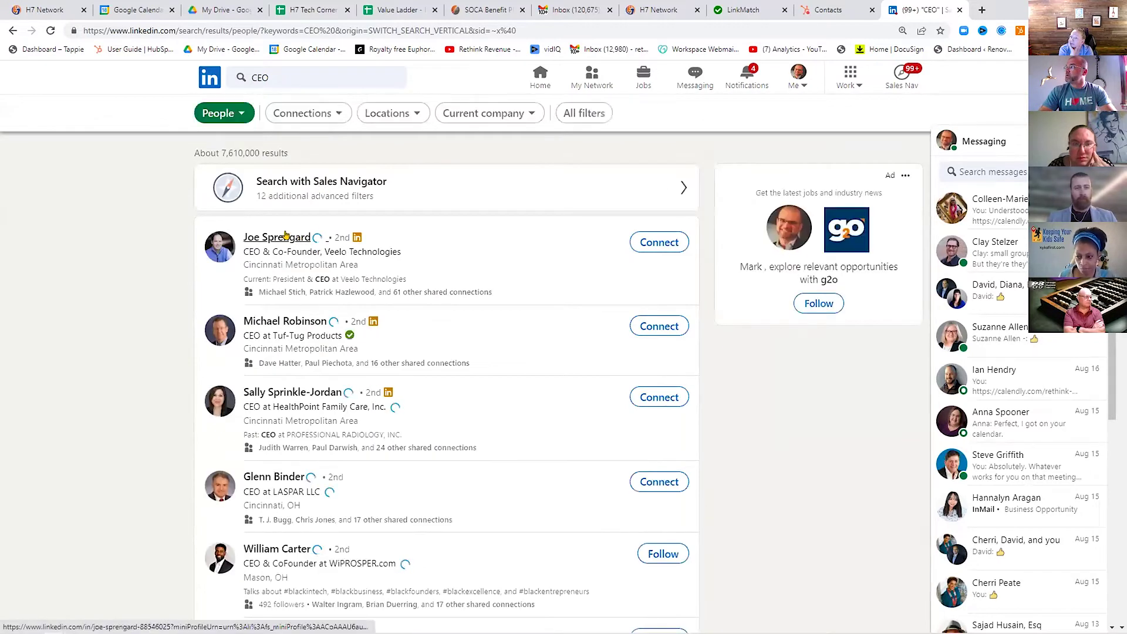
Open the first CEO result's unmatched profile and start a HubSpot contact with Add to HubSpot.
{"action": "left_click", "coordinate": [286, 236]}
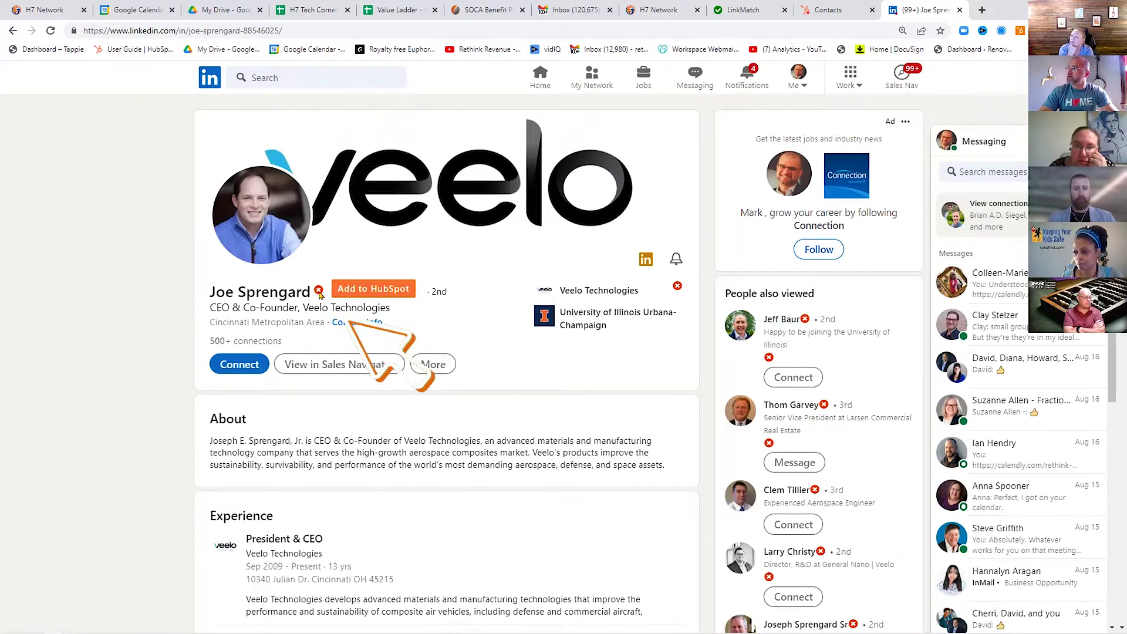
{"action": "mouse_move", "coordinate": [319, 292]}
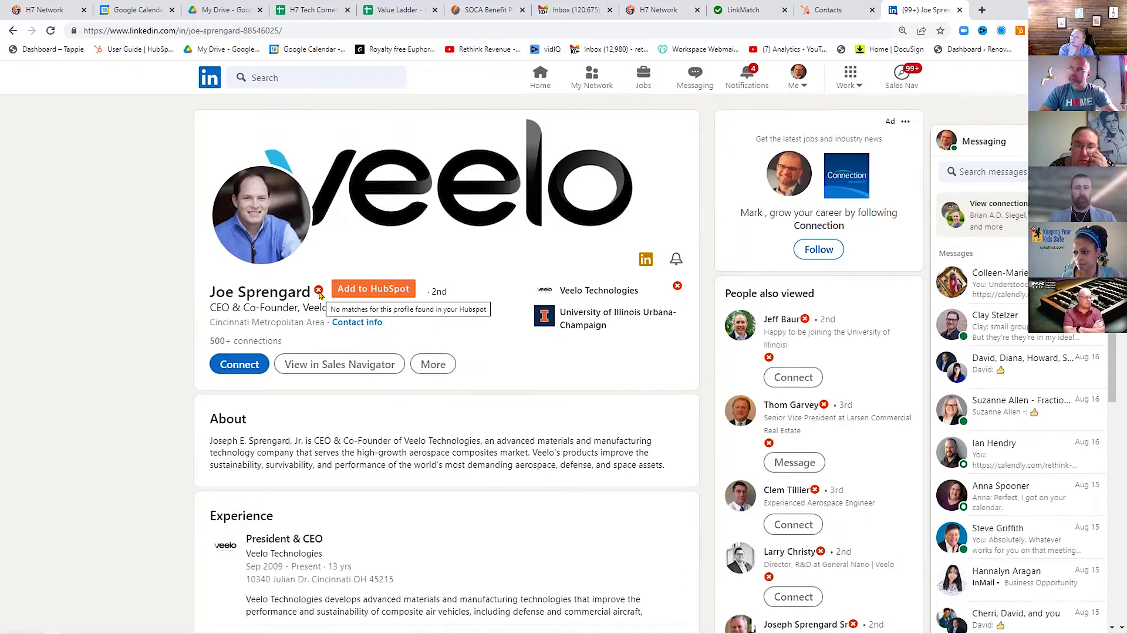
{"action": "left_click", "coordinate": [373, 288]}
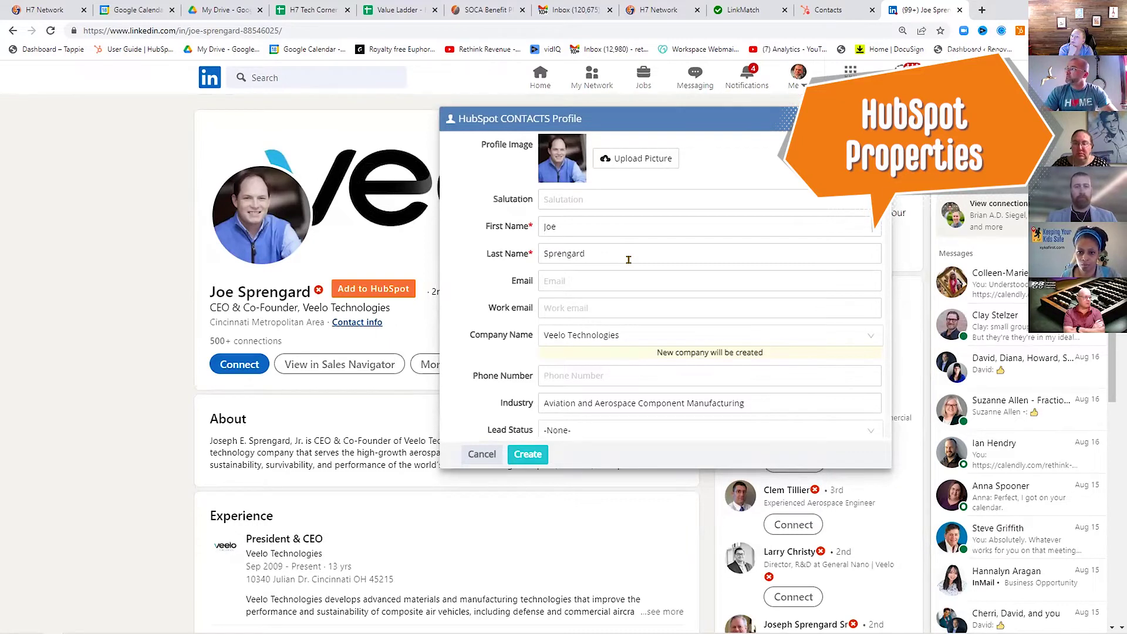
Fill in the gender field on the prefilled HubSpot contact form.
{"action": "scroll", "coordinate": [628, 259], "scroll_direction": "down", "scroll_amount": 15}
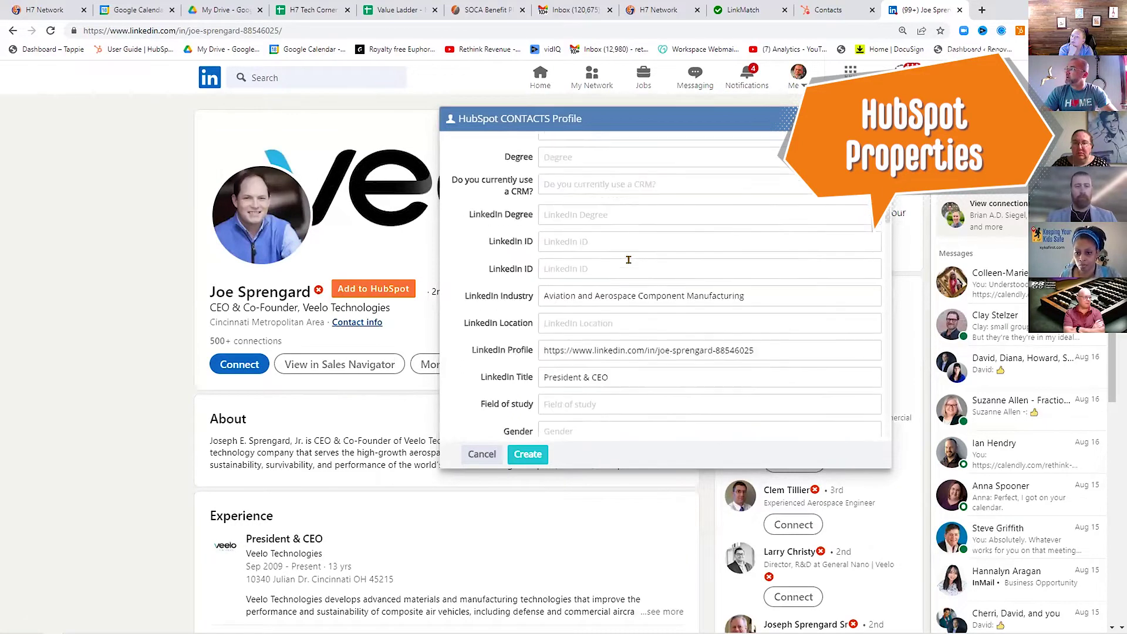
{"action": "scroll", "coordinate": [628, 259], "scroll_direction": "down", "scroll_amount": 6}
{"action": "scroll", "coordinate": [626, 252], "scroll_direction": "up", "scroll_amount": 3}
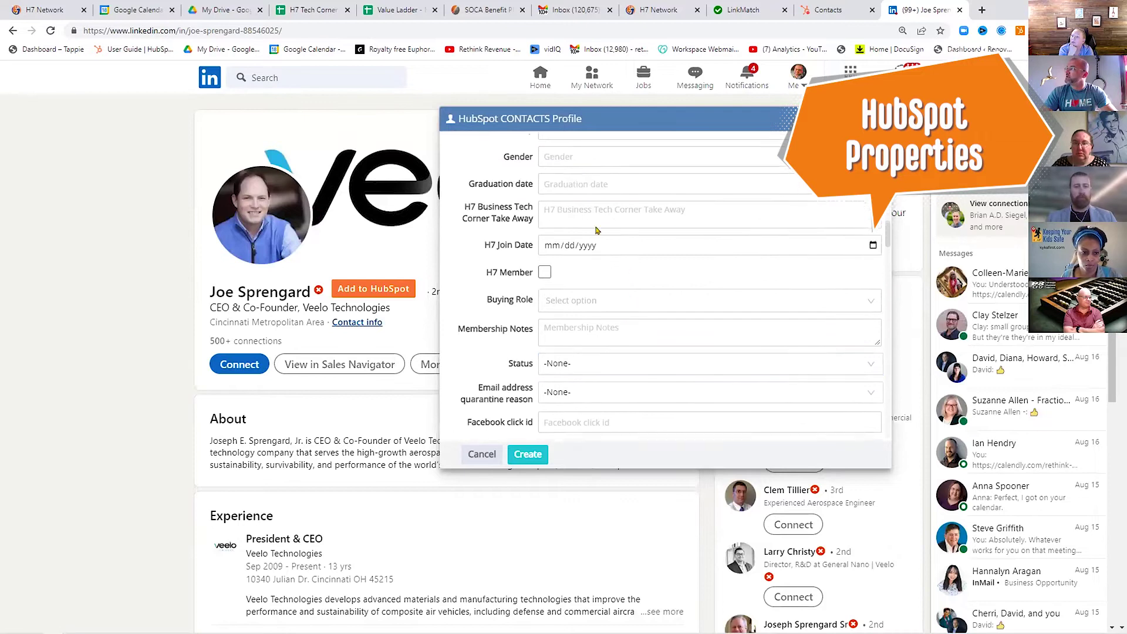
{"action": "left_click", "coordinate": [580, 162]}
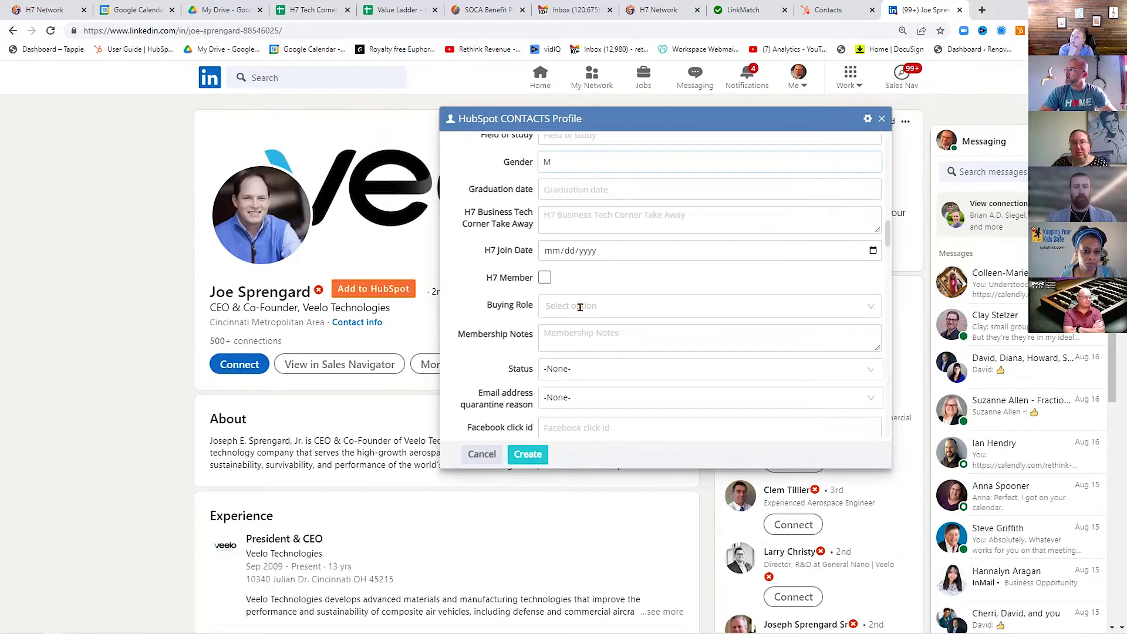
Create the Veelo Technologies co-founder as a HubSpot contact and close the panel.
{"action": "scroll", "coordinate": [580, 308], "scroll_direction": "down", "scroll_amount": 8}
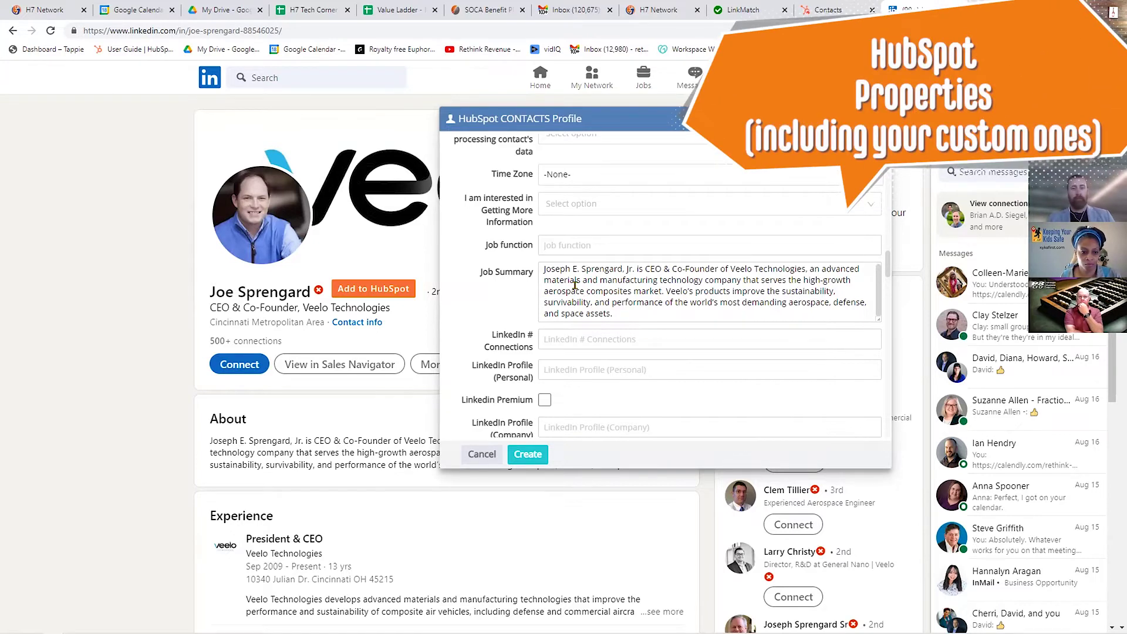
{"action": "scroll", "coordinate": [630, 313], "scroll_direction": "down", "scroll_amount": 5}
{"action": "scroll", "coordinate": [575, 251], "scroll_direction": "up", "scroll_amount": 3}
{"action": "scroll", "coordinate": [574, 251], "scroll_direction": "up", "scroll_amount": 1}
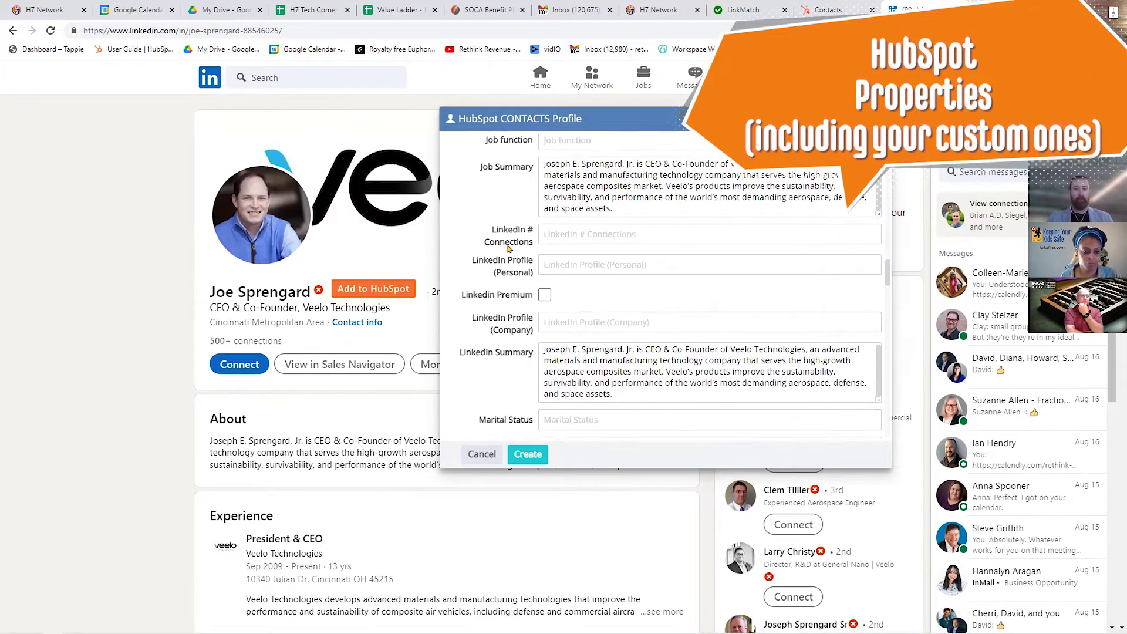
{"action": "scroll", "coordinate": [531, 267], "scroll_direction": "down", "scroll_amount": 5}
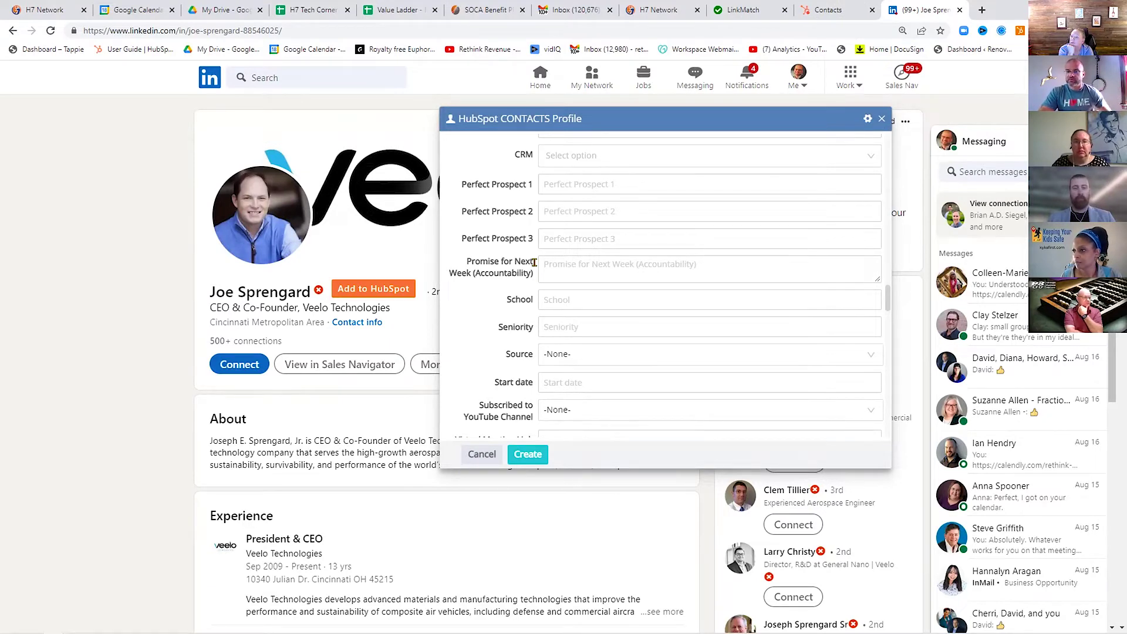
{"action": "left_click", "coordinate": [525, 451]}
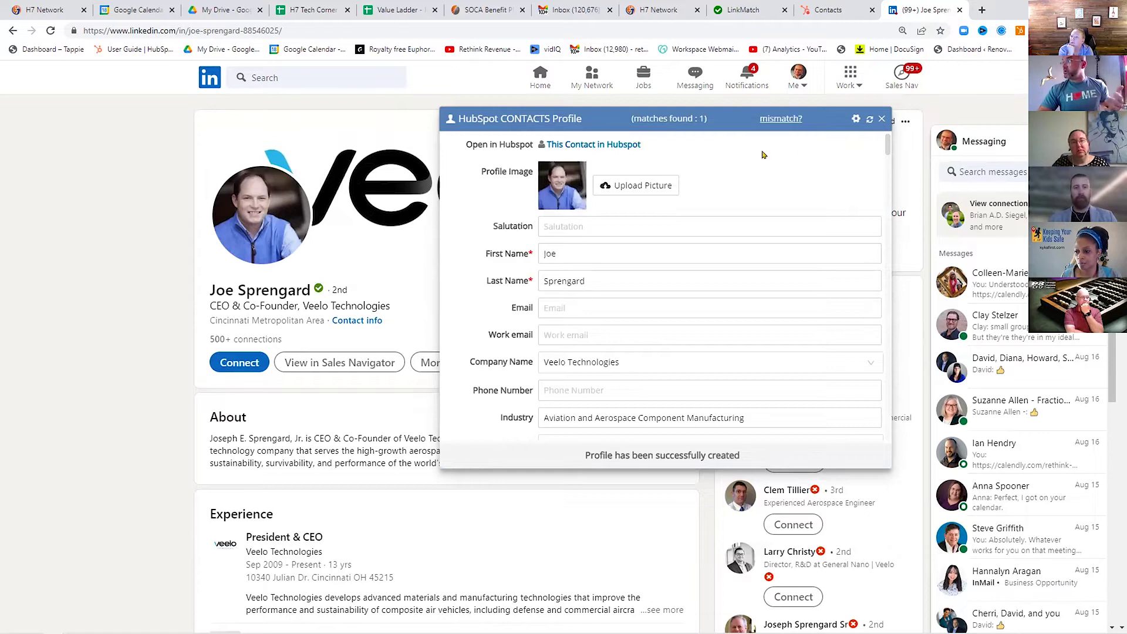
{"action": "left_click", "coordinate": [881, 119]}
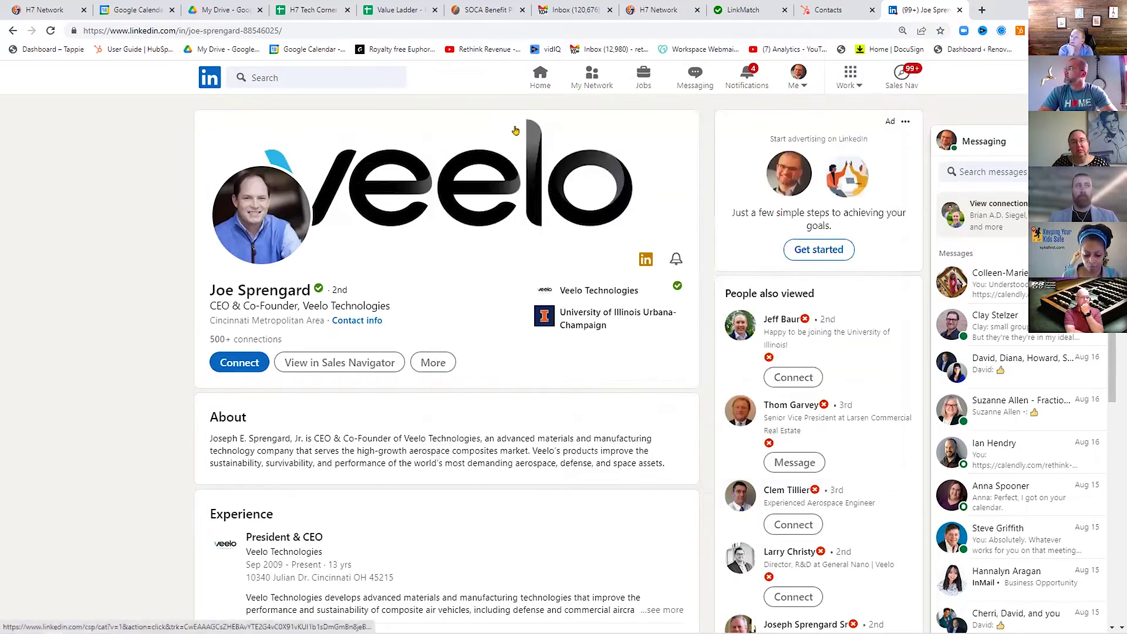
Save the Messaging thread with the 15sixty founder to HubSpot and open his profile.
{"action": "left_click", "coordinate": [696, 76]}
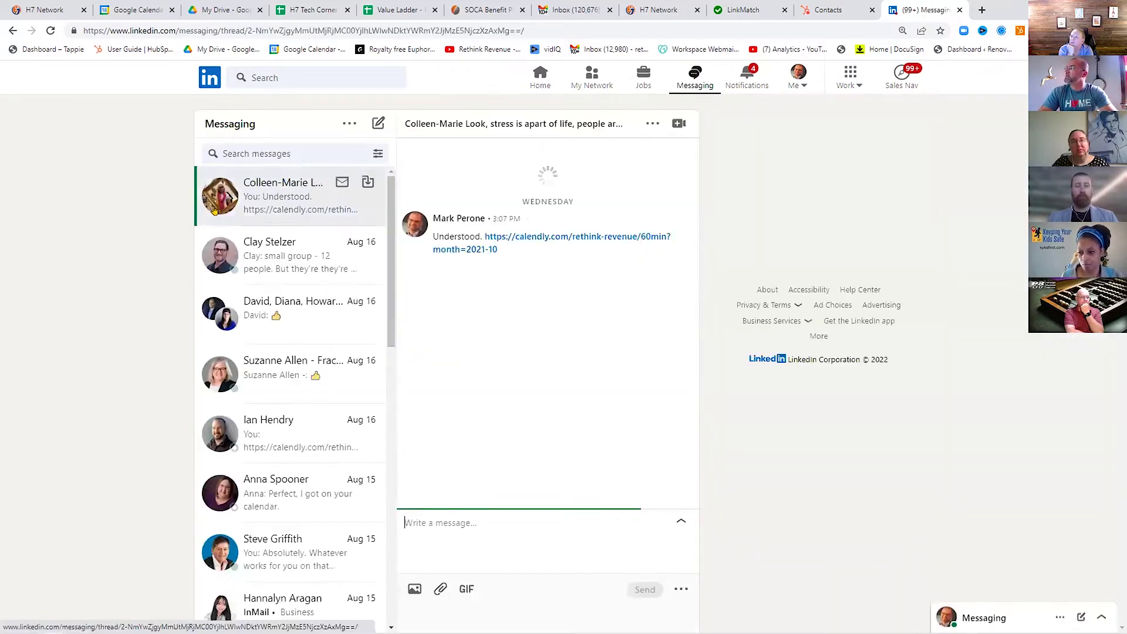
{"action": "left_click", "coordinate": [271, 277]}
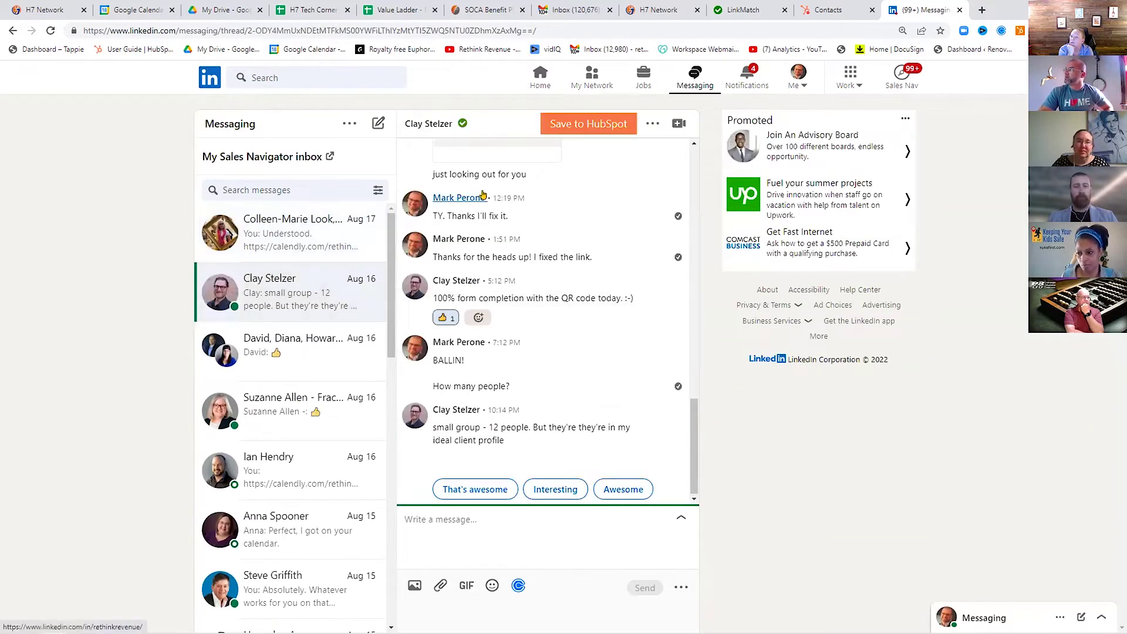
{"action": "left_click", "coordinate": [568, 133]}
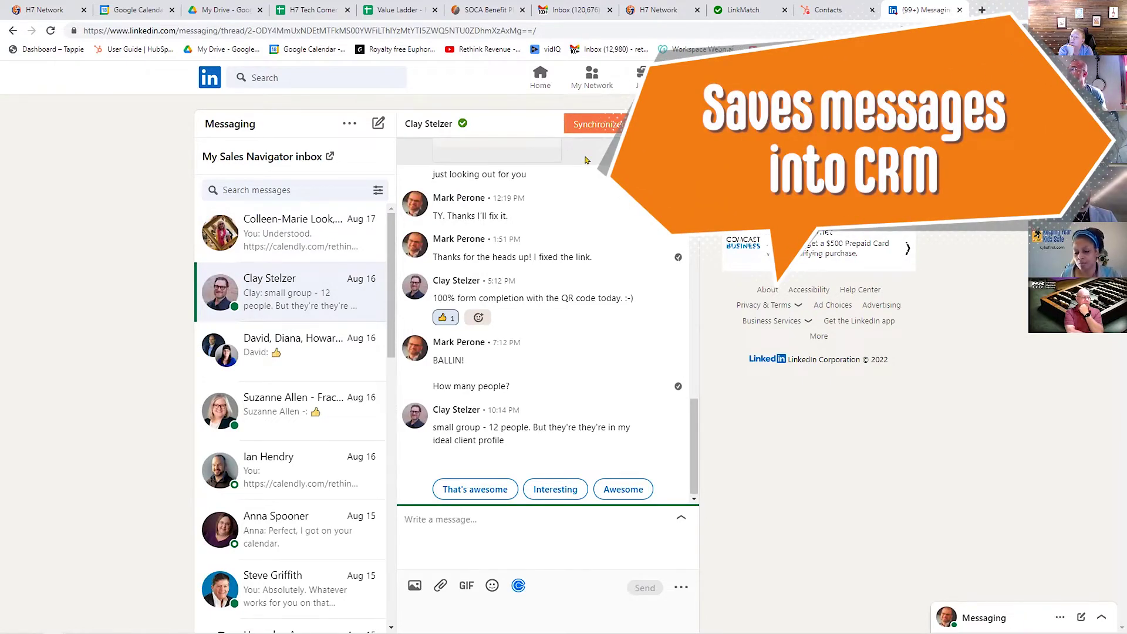
{"action": "left_click", "coordinate": [423, 123]}
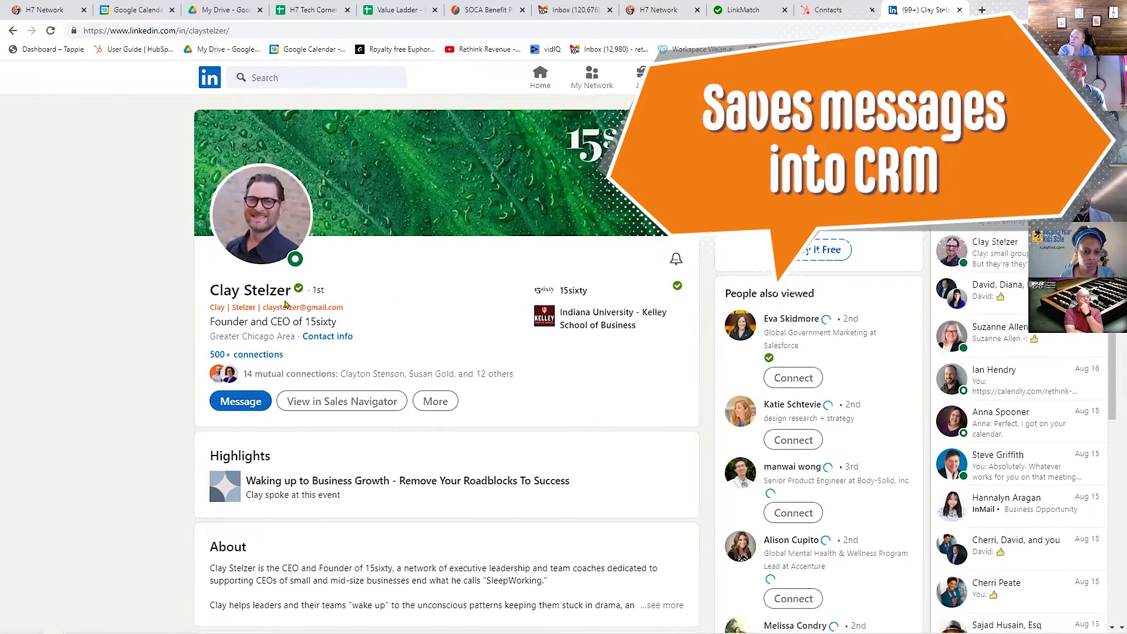
Apply the 2 available field updates to the founder's HubSpot contact and open its record.
{"action": "left_click", "coordinate": [299, 288]}
{"action": "scroll", "coordinate": [838, 297], "scroll_direction": "down", "scroll_amount": 15}
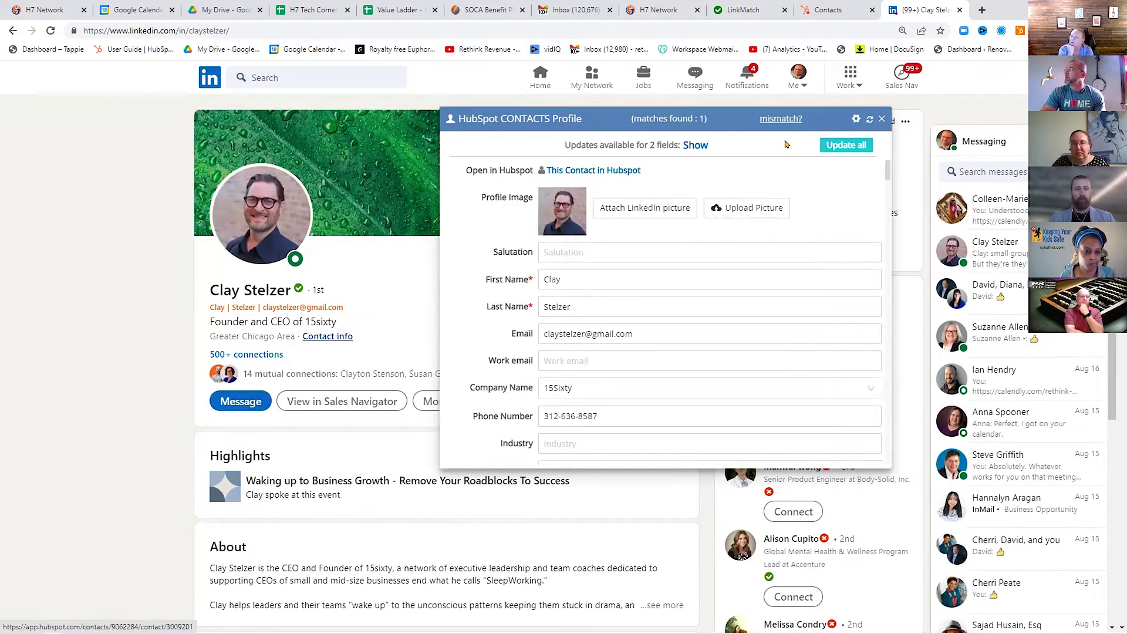
{"action": "left_click", "coordinate": [846, 145]}
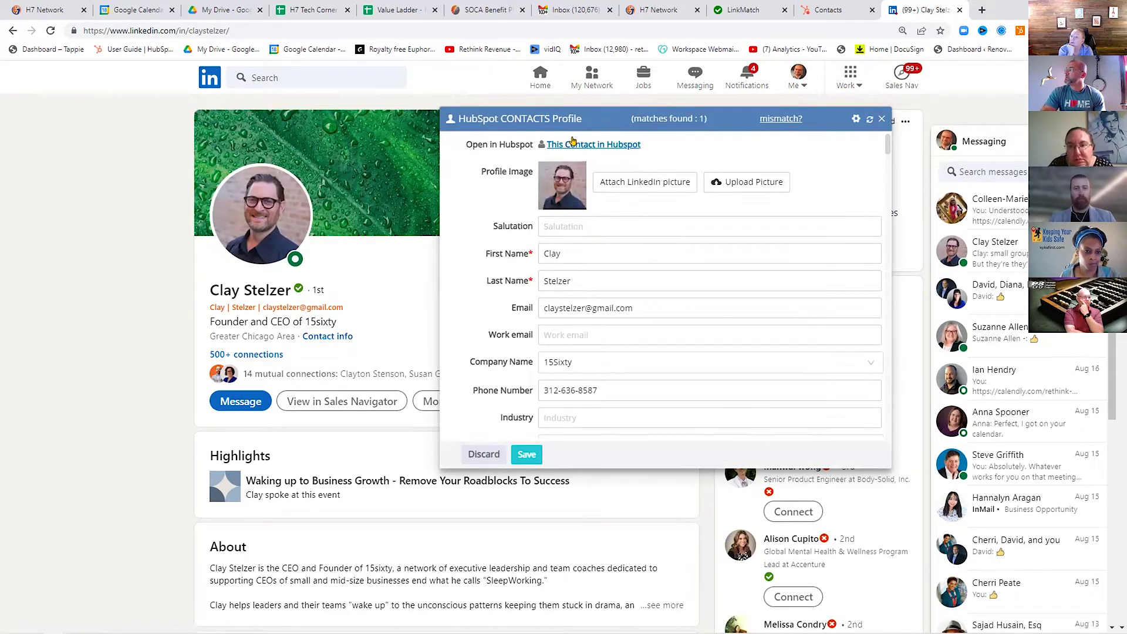
{"action": "left_click", "coordinate": [572, 142]}
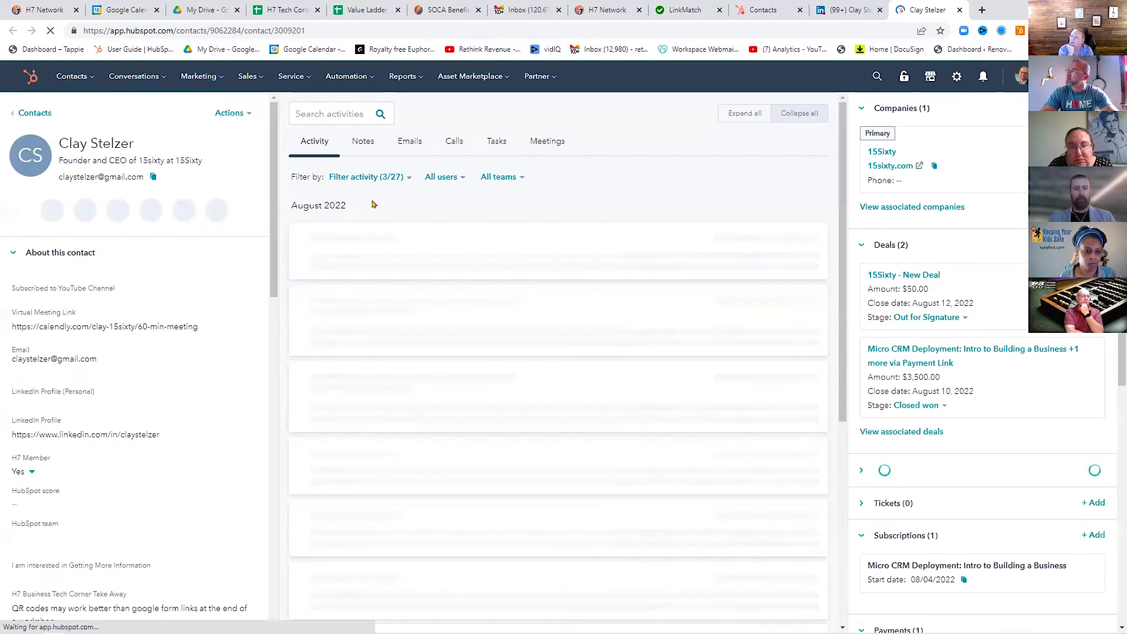
Filter the contact record to Notes, expand the LinkedIn Conversation 2022-08-16 note, then return to LinkedIn.
{"action": "left_click", "coordinate": [362, 141]}
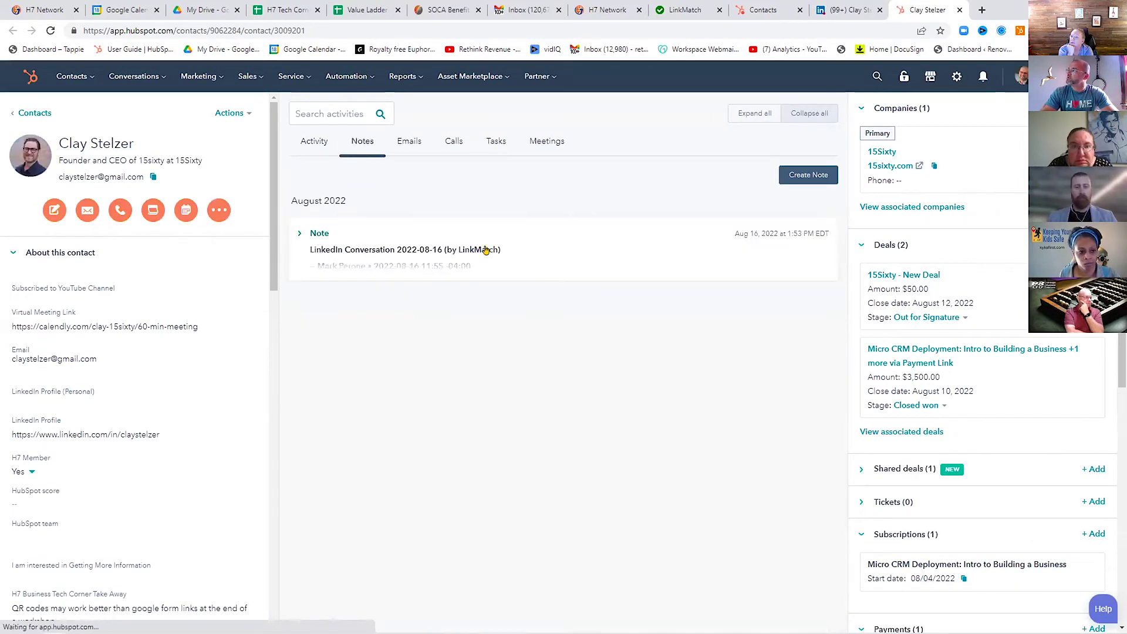
{"action": "left_click", "coordinate": [308, 236]}
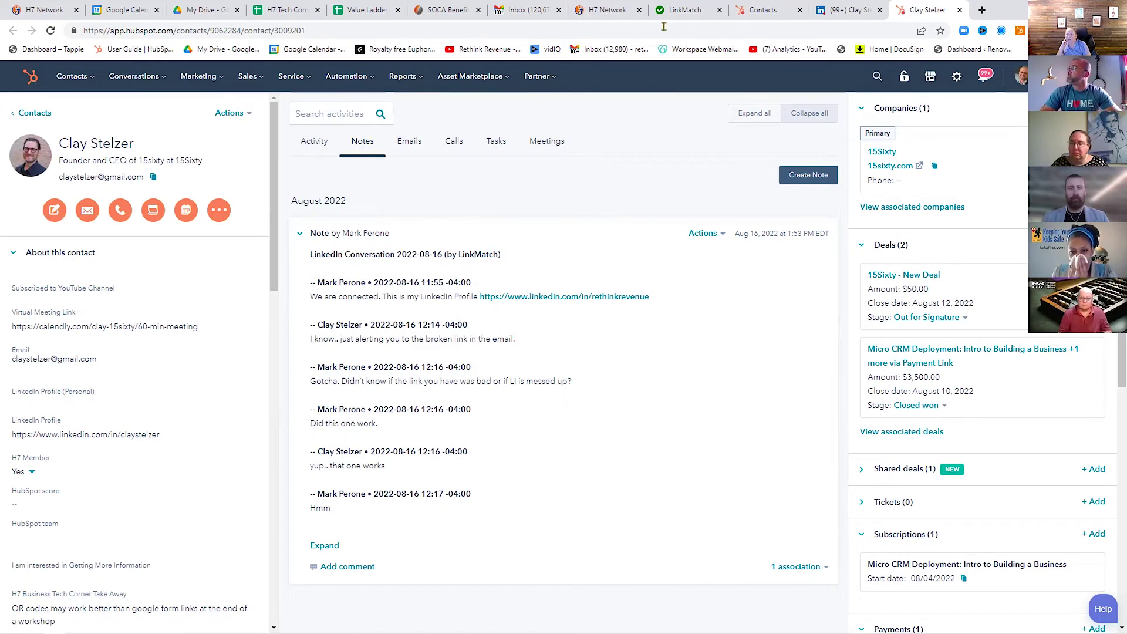
{"action": "left_click", "coordinate": [849, 10]}
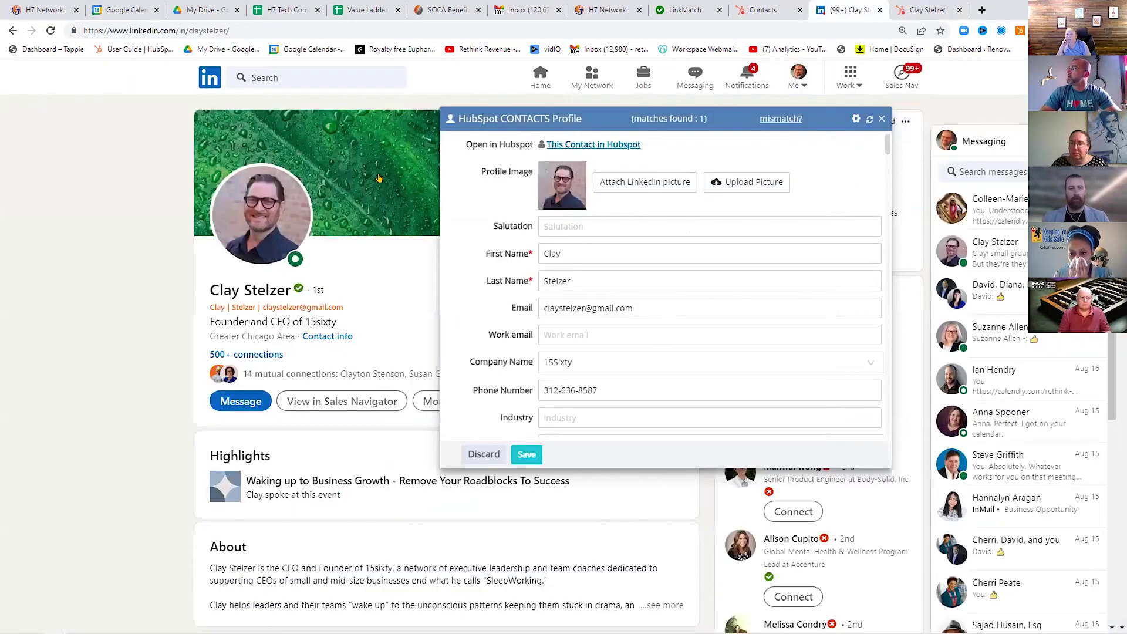
Close the HubSpot panel, review the founder's LinkedIn contact info, then open a new tab.
{"action": "left_click", "coordinate": [881, 120]}
{"action": "left_click", "coordinate": [331, 336]}
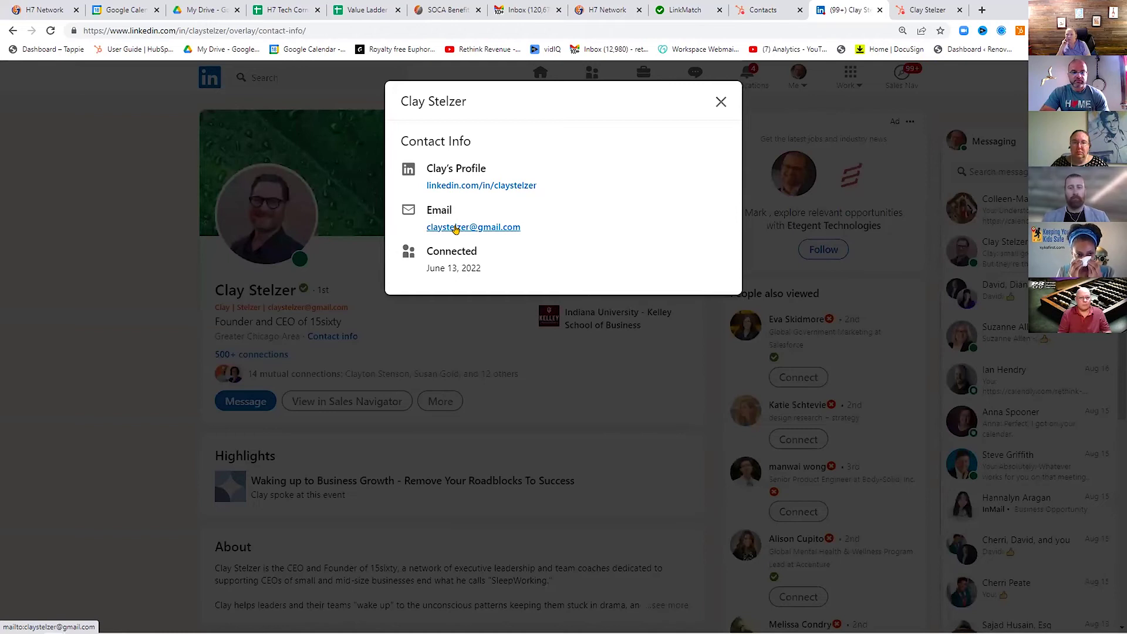
{"action": "left_click", "coordinate": [721, 101]}
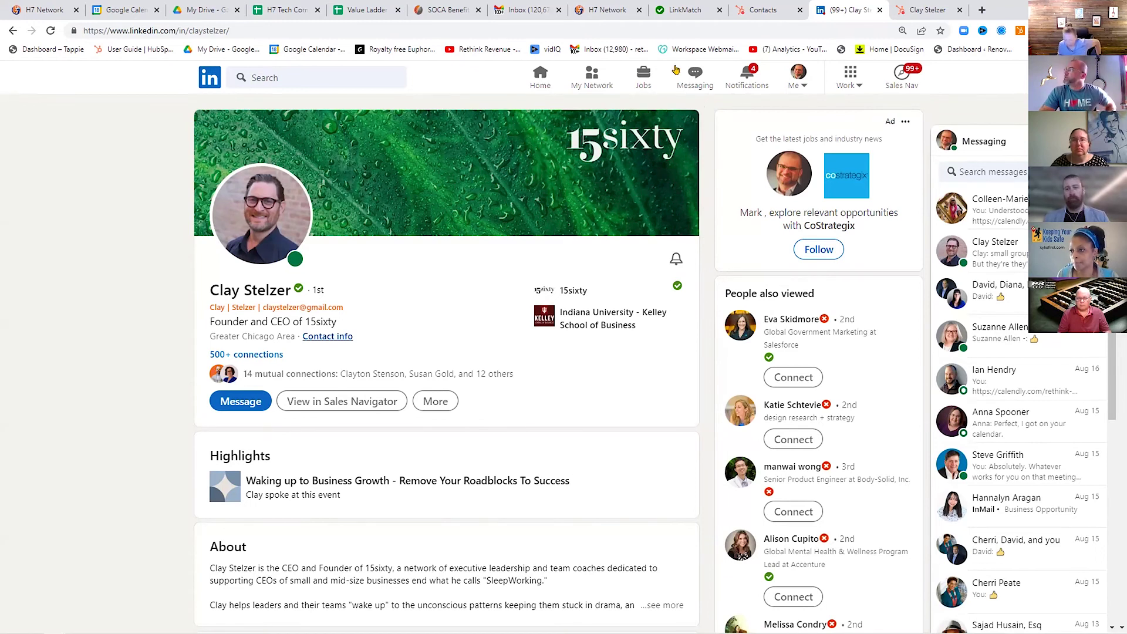
{"action": "left_click", "coordinate": [982, 10]}
Go to linkmatch.net and open the Integration Partners page under Supported CRMs.
{"action": "left_click", "coordinate": [760, 27]}
{"action": "type", "text": "Link"}
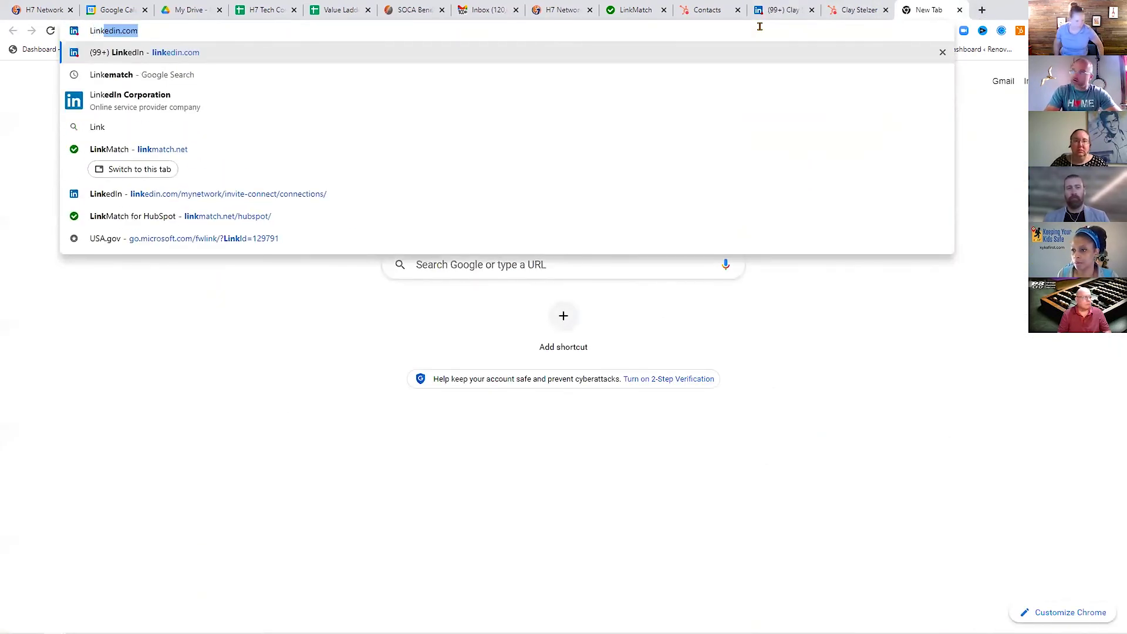
{"action": "left_click", "coordinate": [485, 149]}
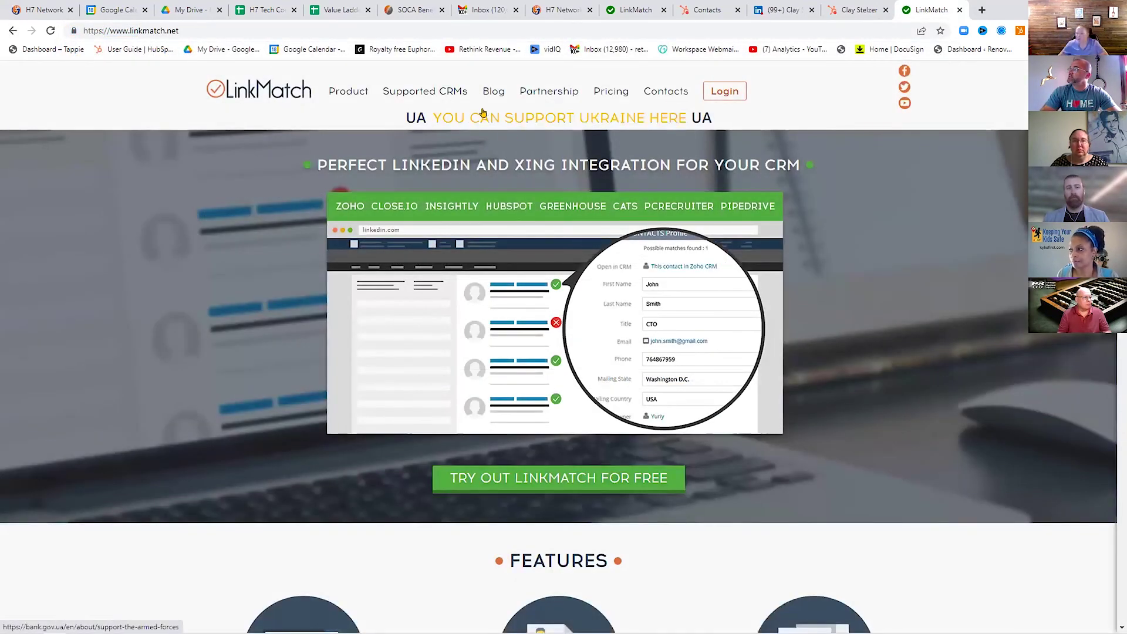
{"action": "mouse_move", "coordinate": [473, 102]}
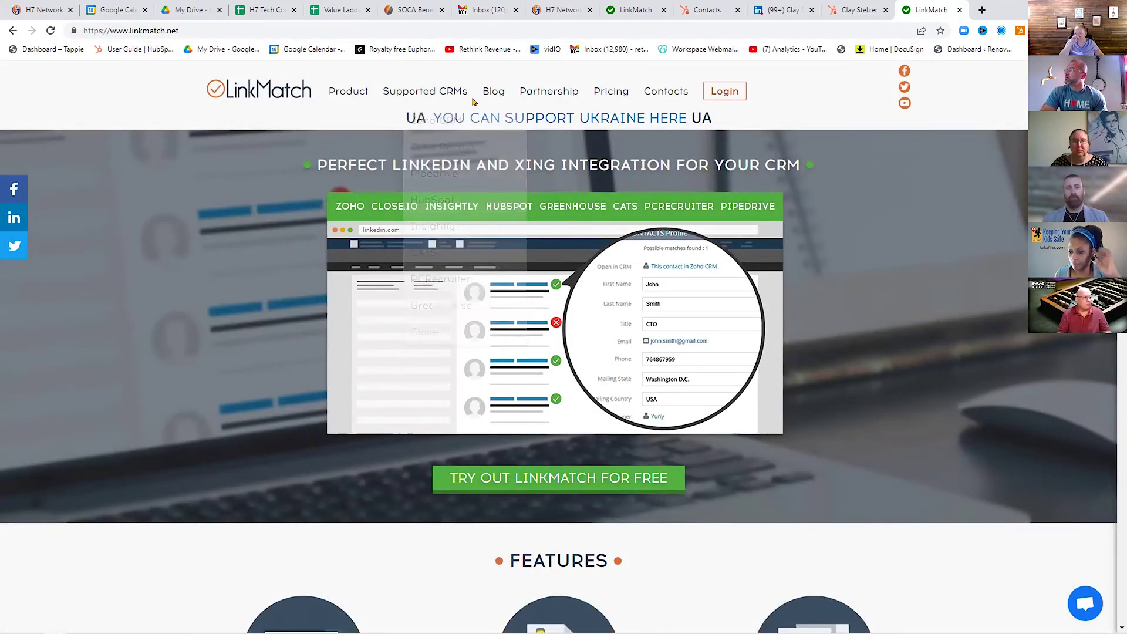
{"action": "mouse_move", "coordinate": [549, 92]}
{"action": "left_click", "coordinate": [594, 118]}
{"action": "mouse_move", "coordinate": [412, 92]}
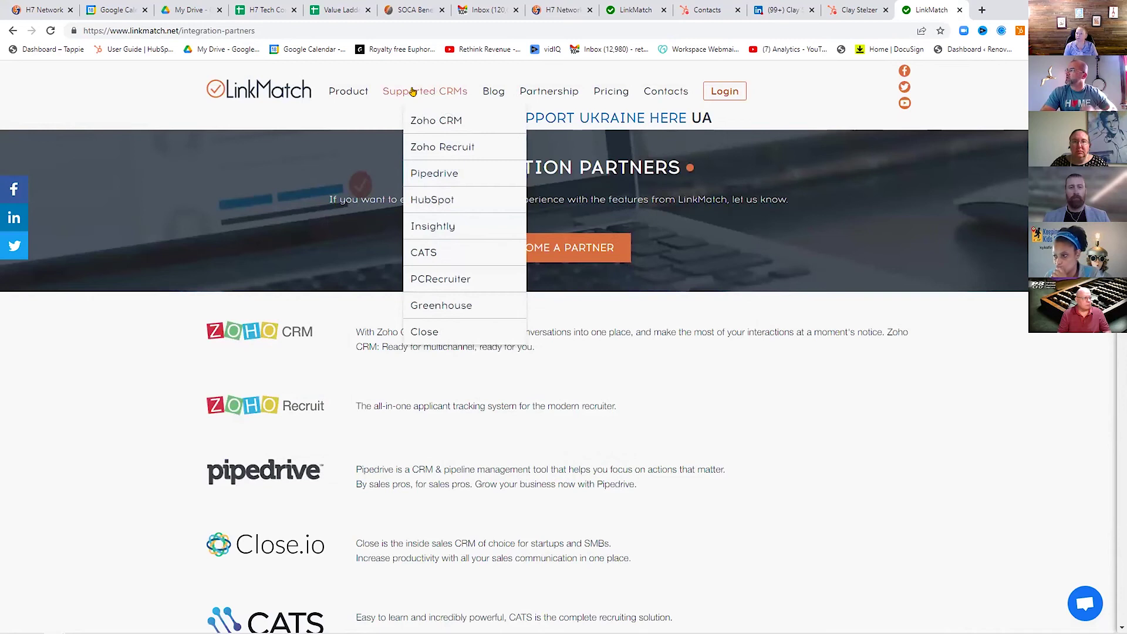